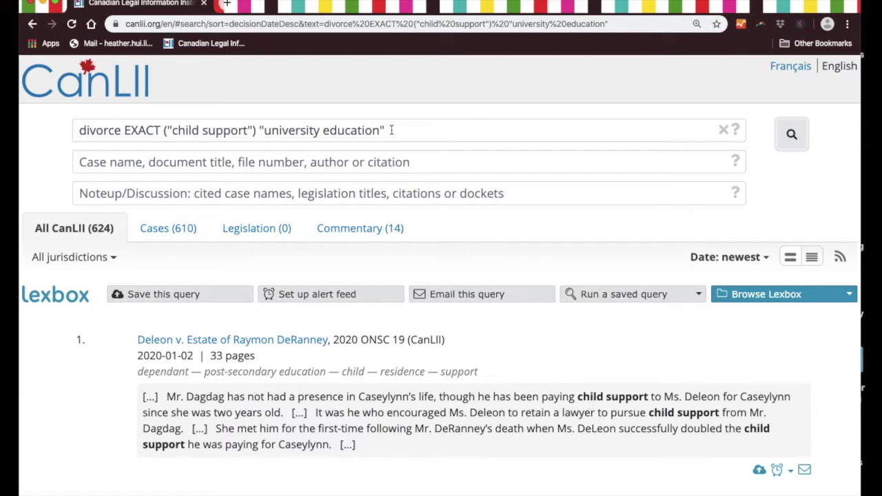
# Step: Insert /p before "university education" in the query and rerun the search, giving 117 results
pyautogui.click(259, 130)
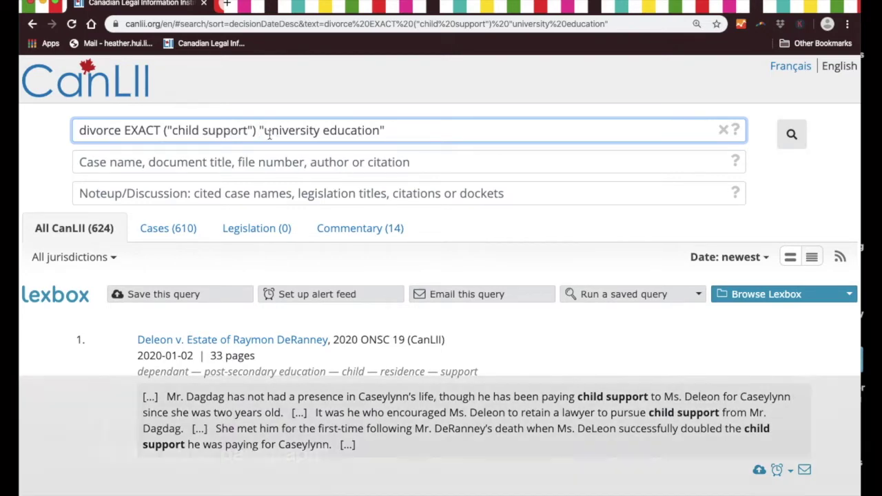
pyautogui.write('/p')
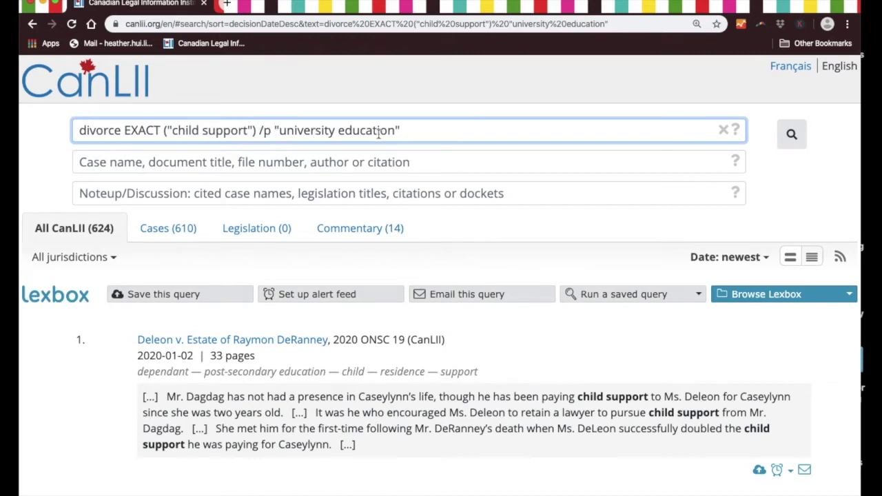
pyautogui.click(791, 136)
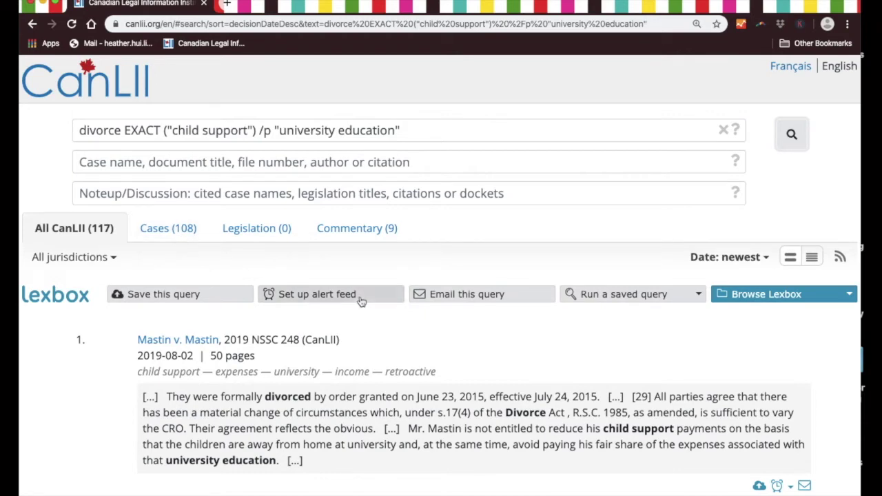
pyautogui.scroll(-4, 415, 347)
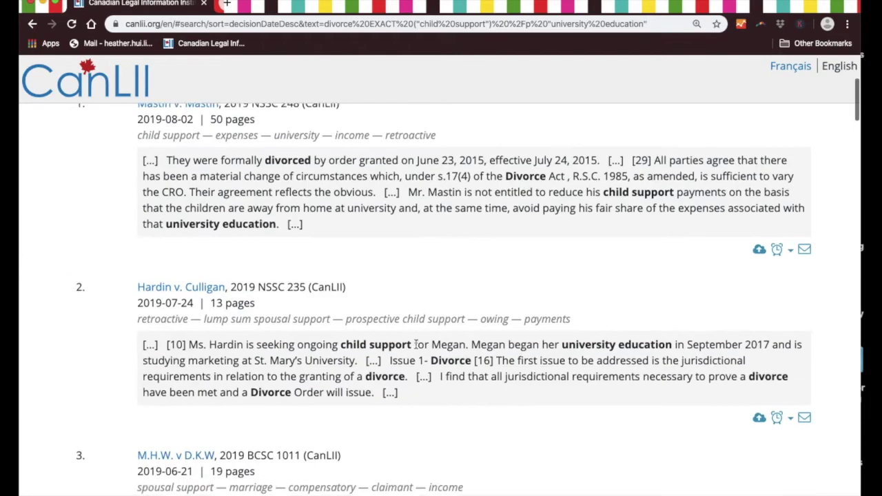
pyautogui.scroll(2, 416, 348)
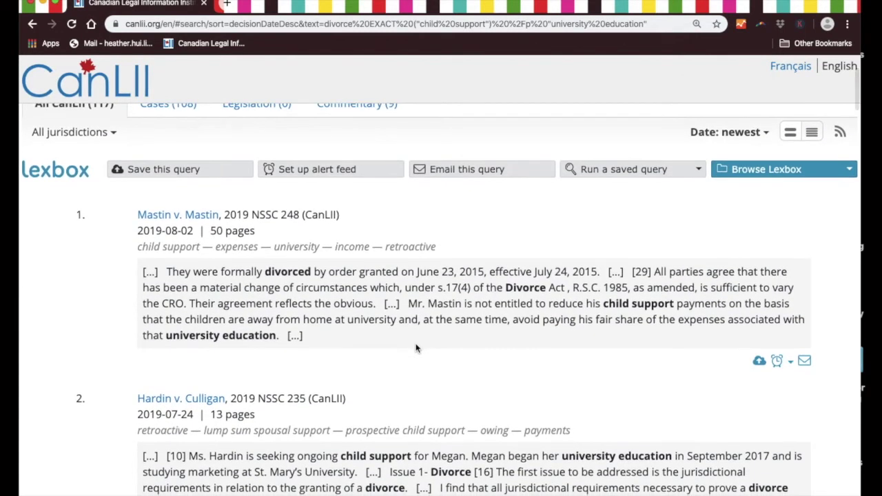
pyautogui.scroll(1, 484, 304)
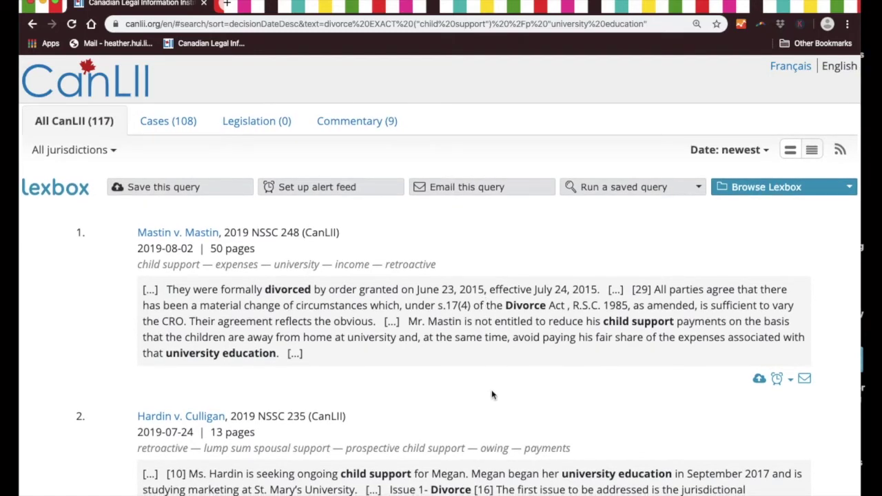
pyautogui.scroll(-5, 518, 402)
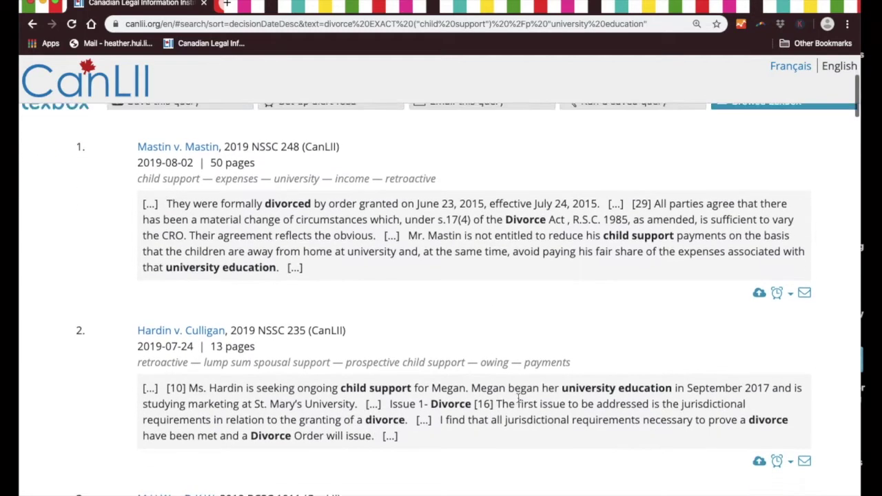
pyautogui.scroll(-2, 517, 402)
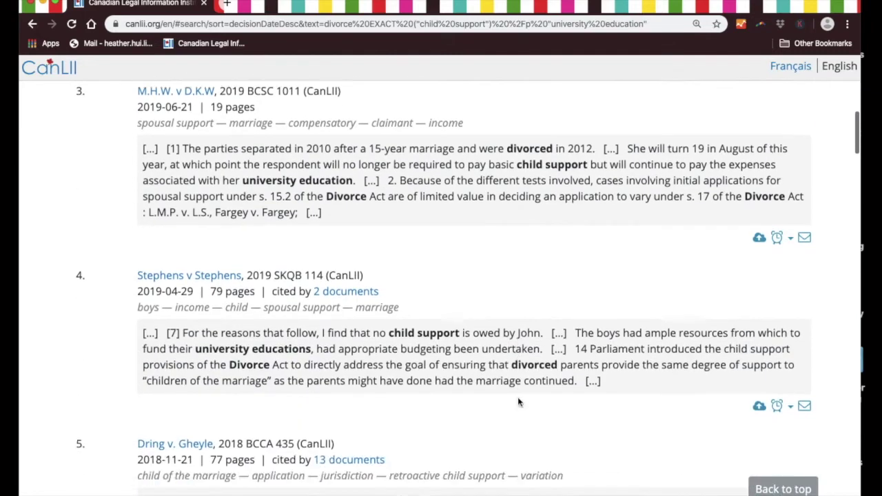
pyautogui.scroll(10, 601, 163)
pyautogui.scroll(-1, 600, 162)
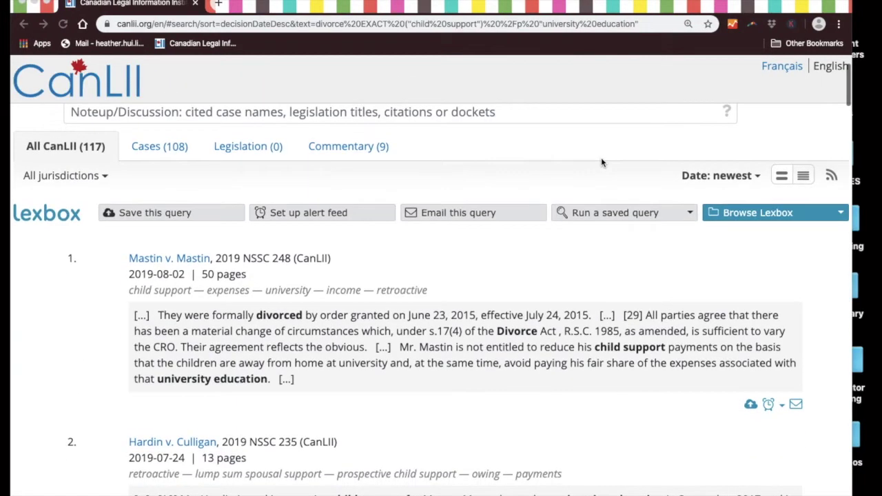
pyautogui.scroll(-2, 601, 163)
pyautogui.scroll(-1, 601, 163)
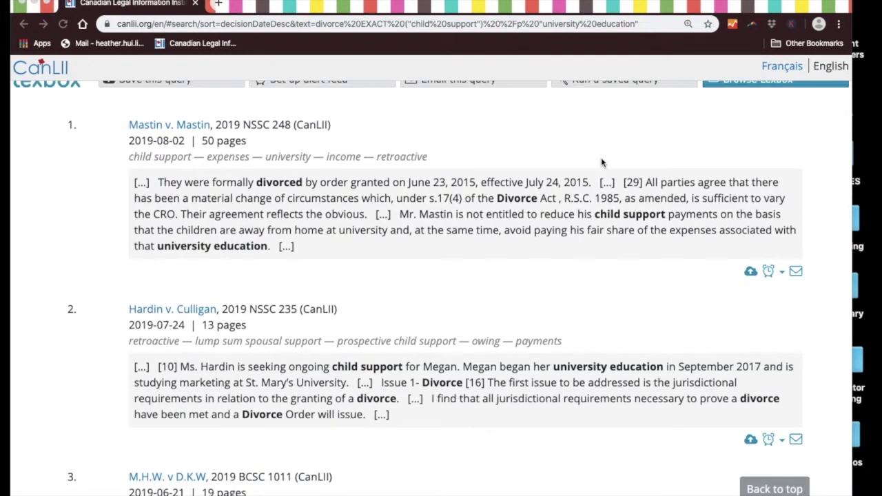
pyautogui.scroll(-3, 600, 162)
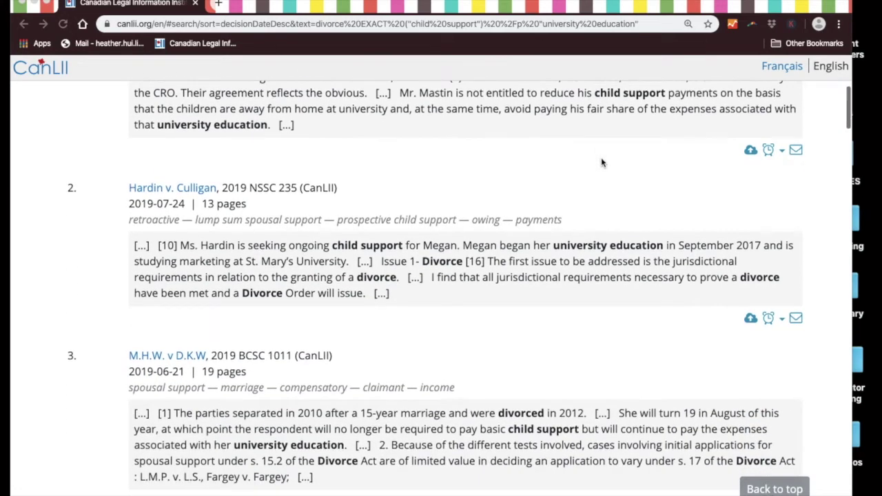
pyautogui.scroll(-1, 601, 163)
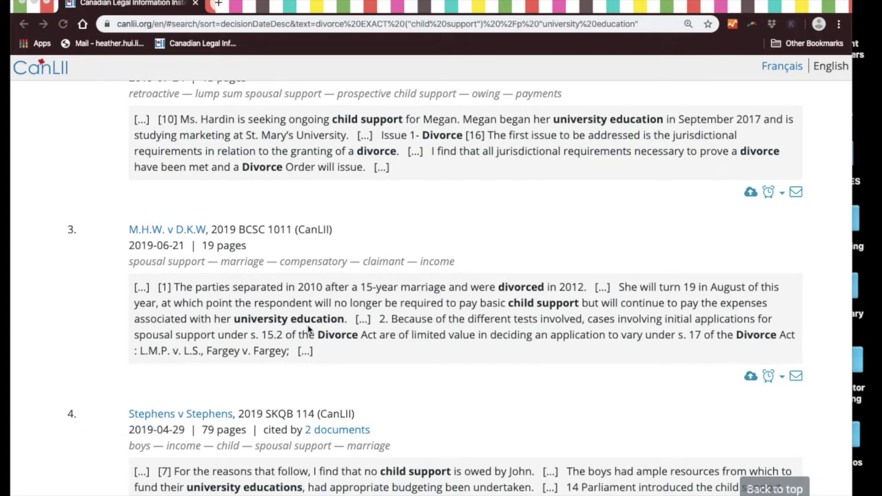
pyautogui.scroll(-3, 307, 330)
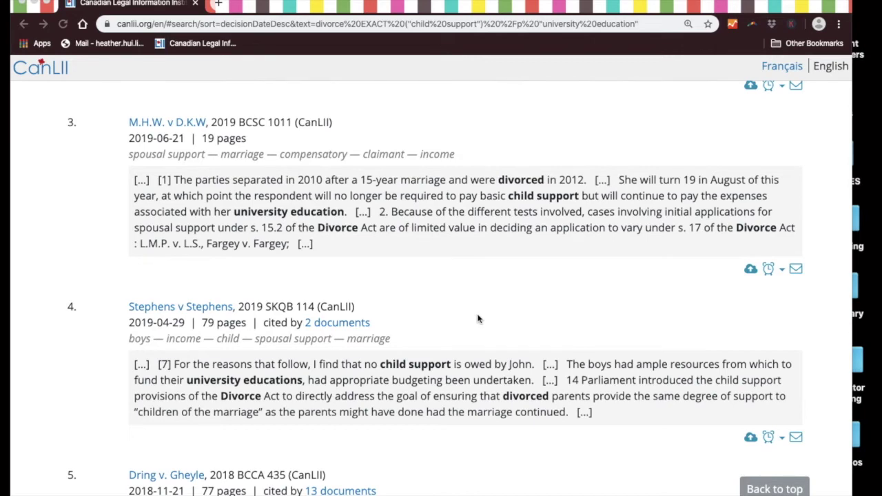
pyautogui.scroll(-5, 478, 319)
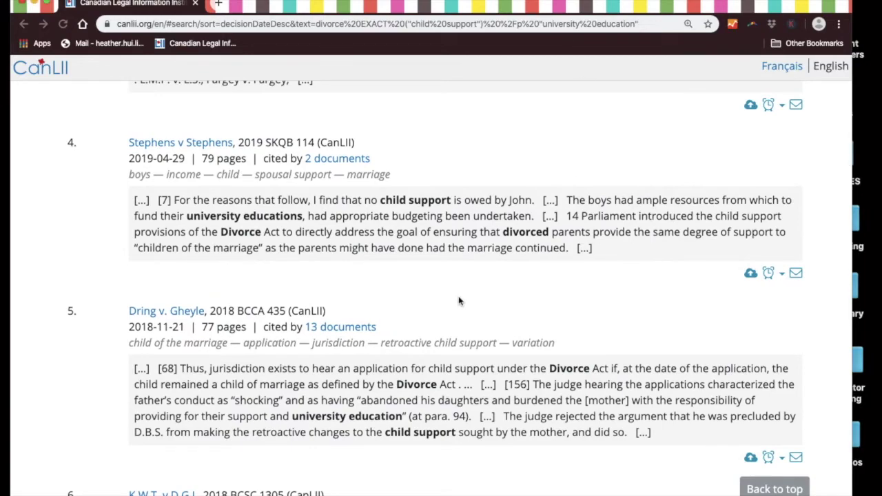
pyautogui.press('Home')
pyautogui.scroll(-1, 475, 289)
pyautogui.scroll(1, 509, 379)
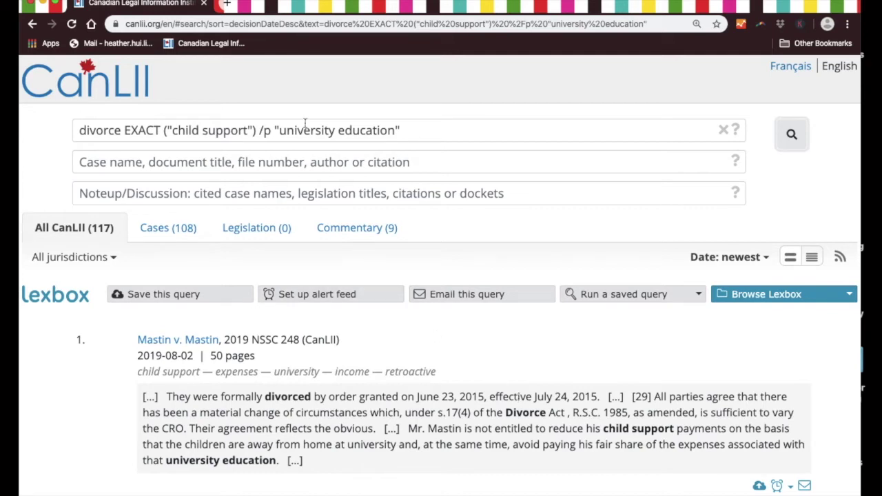
# Step: Change the /p operator to /s and rerun the search, narrowing results to 50
pyautogui.click(270, 130)
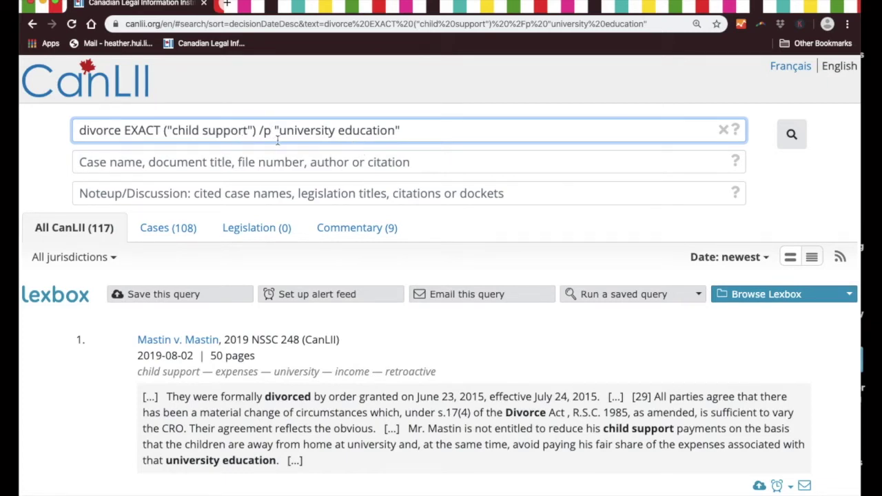
pyautogui.press('BackSpace')
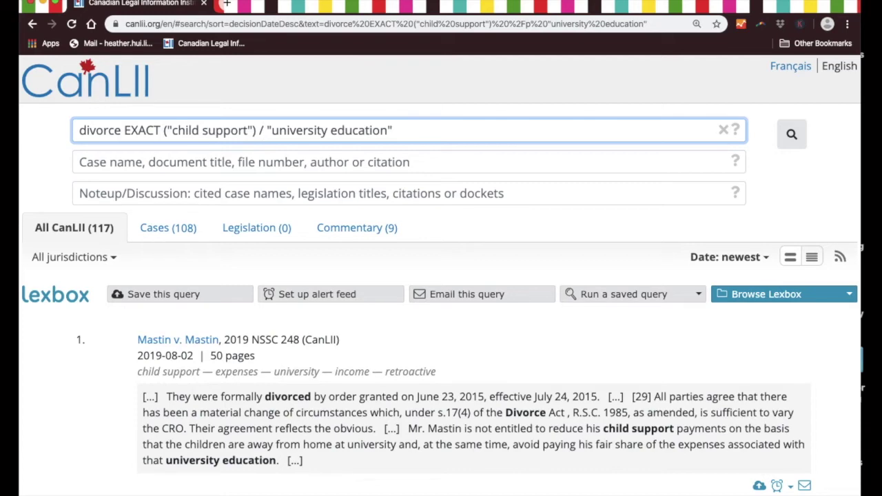
pyautogui.write('s')
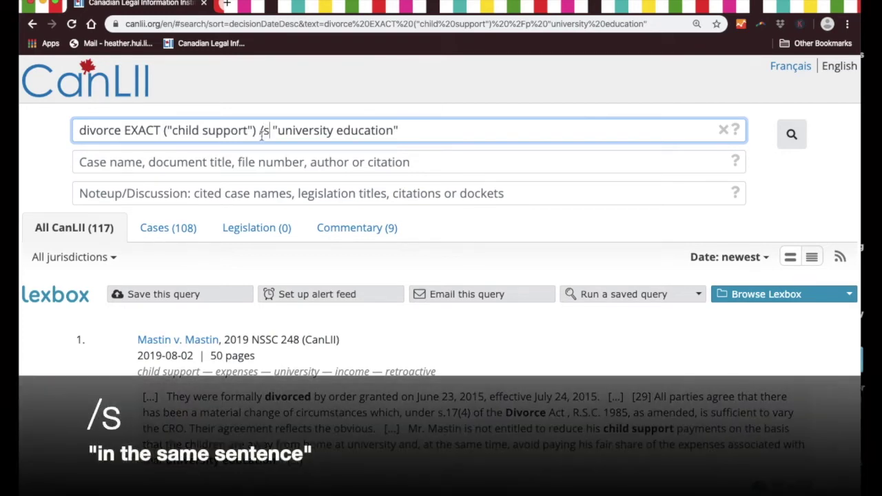
pyautogui.moveTo(260, 130); pyautogui.dragTo(270, 130)
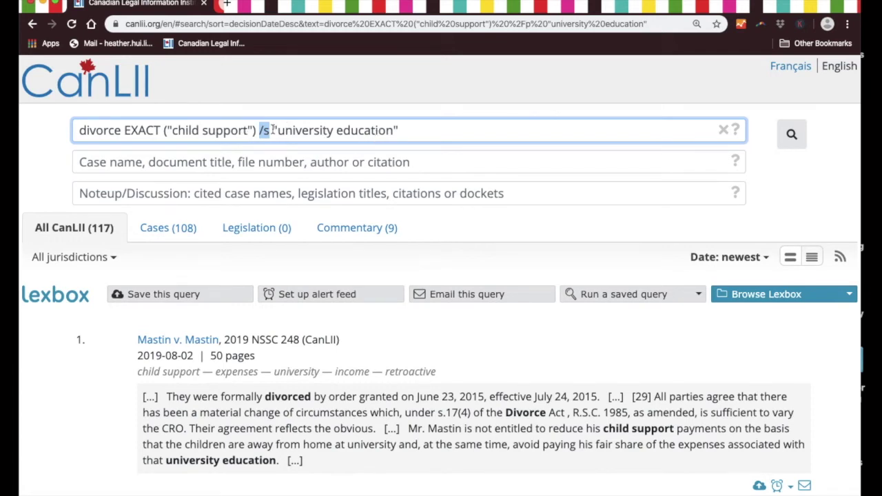
pyautogui.click(790, 134)
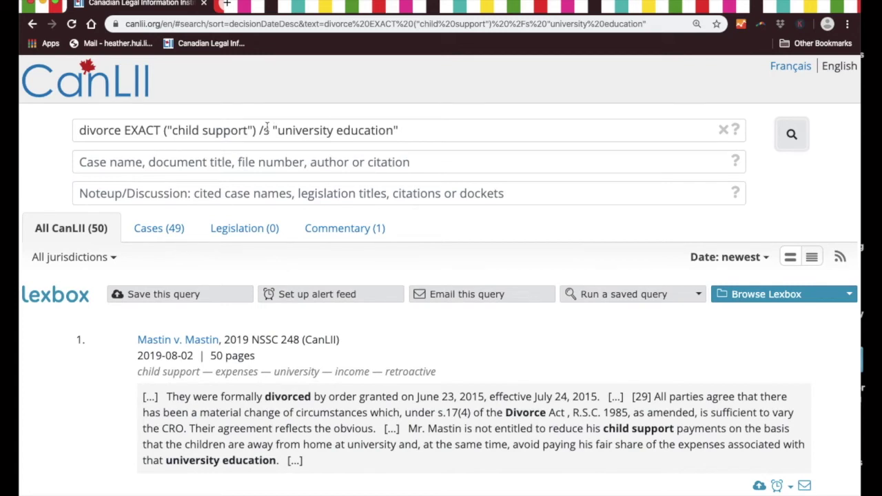
# Step: Replace /s with /5 and rerun the search, leaving 10 cases and no commentary
pyautogui.click(268, 129)
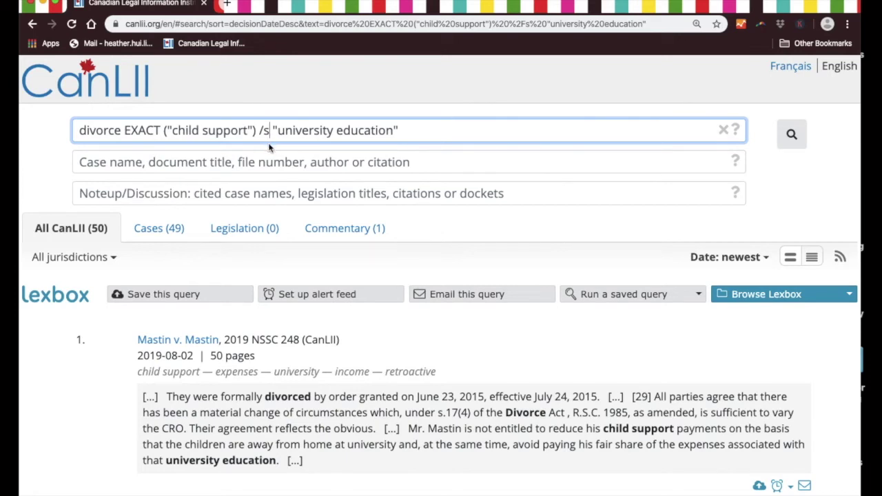
pyautogui.press('BackSpace')
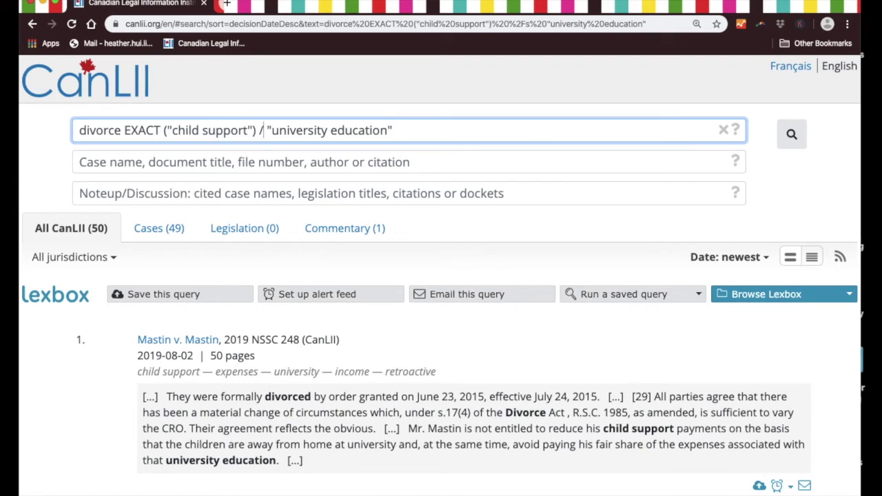
pyautogui.write('5')
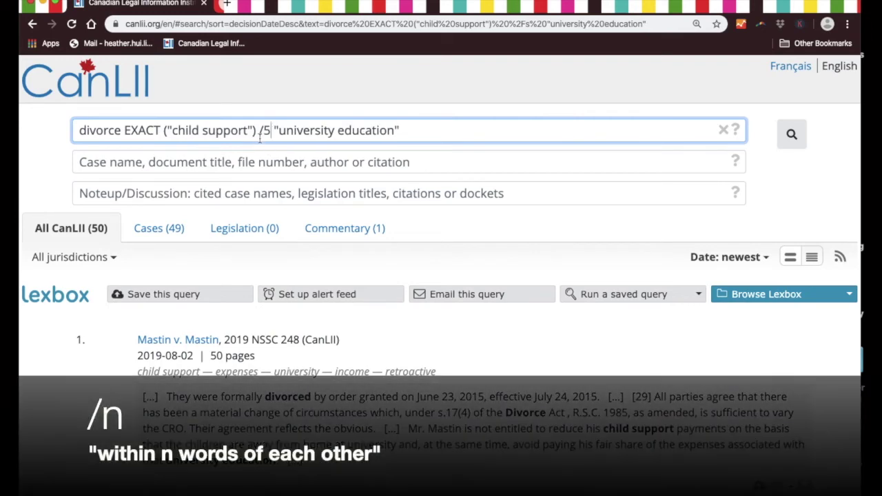
pyautogui.click(793, 134)
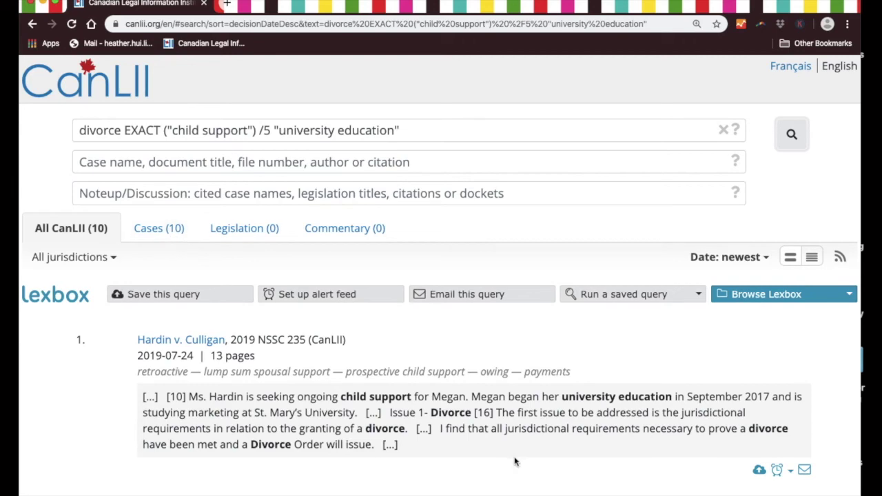
pyautogui.scroll(-5, 513, 462)
pyautogui.scroll(-12, 514, 461)
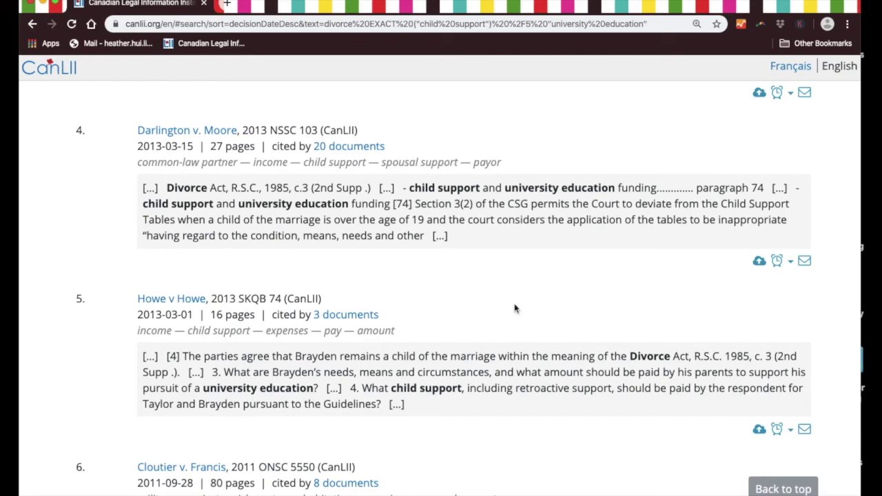
pyautogui.scroll(-3, 546, 405)
pyautogui.scroll(-6, 547, 408)
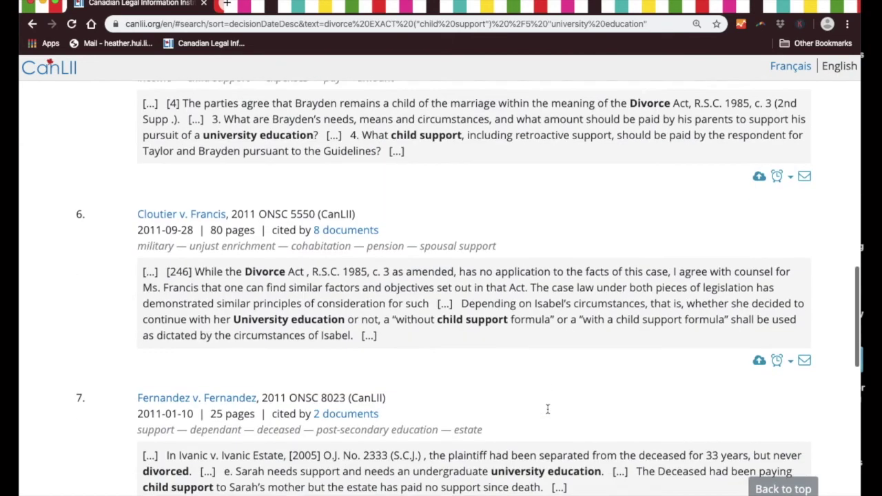
pyautogui.scroll(-4, 548, 412)
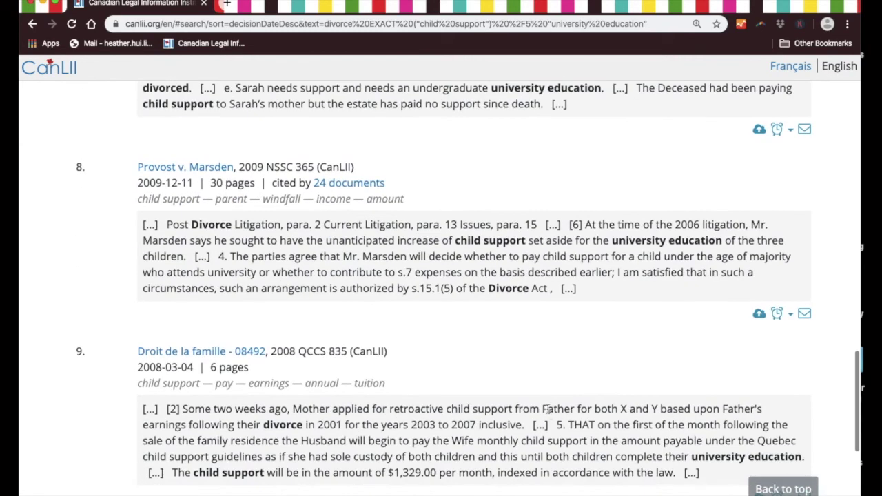
pyautogui.scroll(-4, 549, 410)
pyautogui.scroll(-3, 548, 408)
pyautogui.scroll(20, 547, 408)
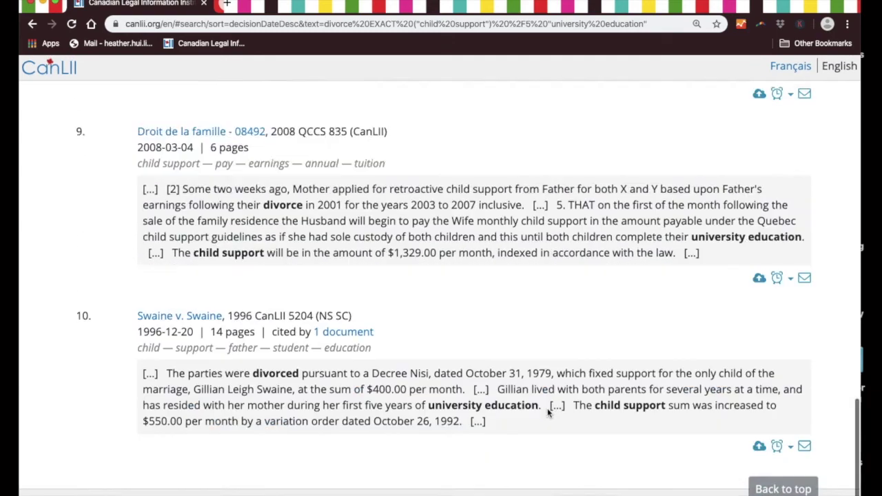
pyautogui.scroll(-1, 548, 407)
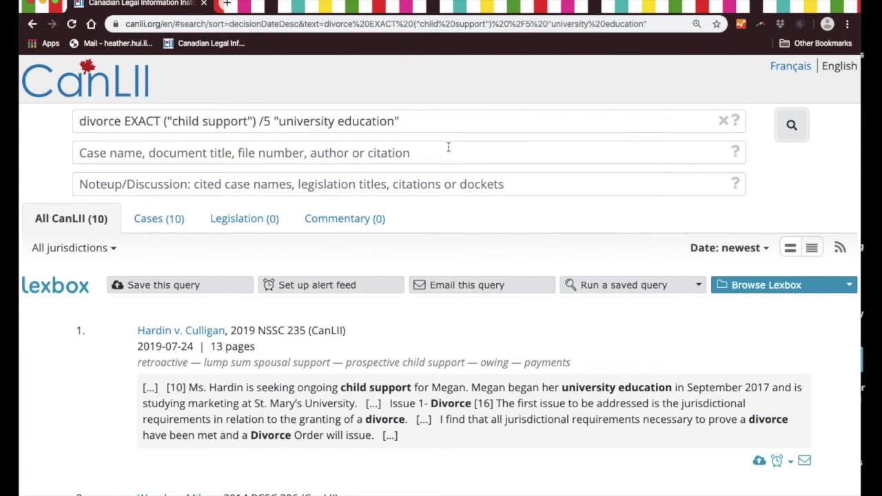
pyautogui.click(415, 121)
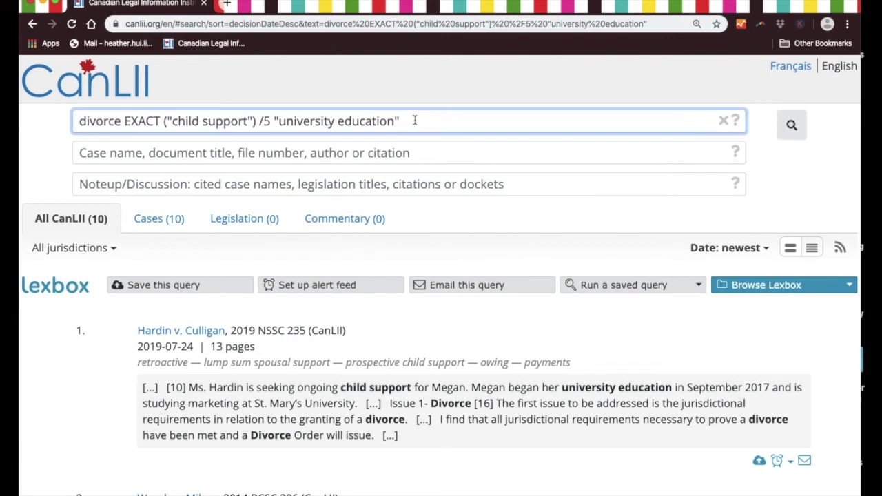